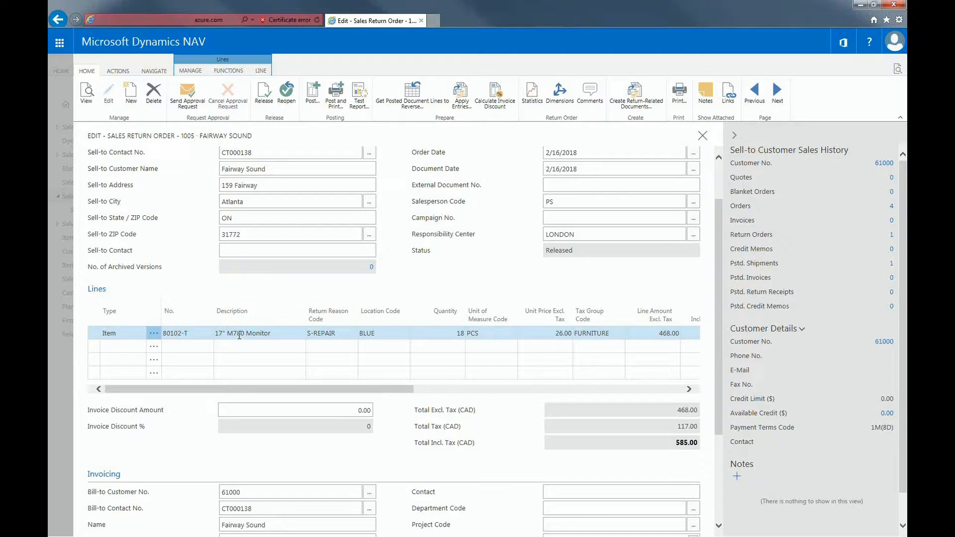
Review the item tracking lines of the returned monitor line, then close them
{"action": "left_click", "coordinate": [263, 71]}
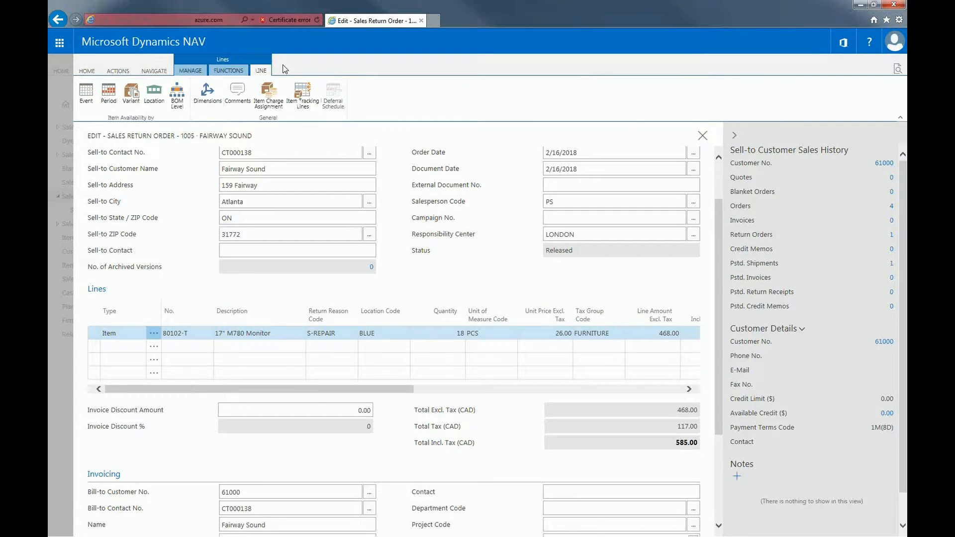
{"action": "left_click", "coordinate": [303, 94]}
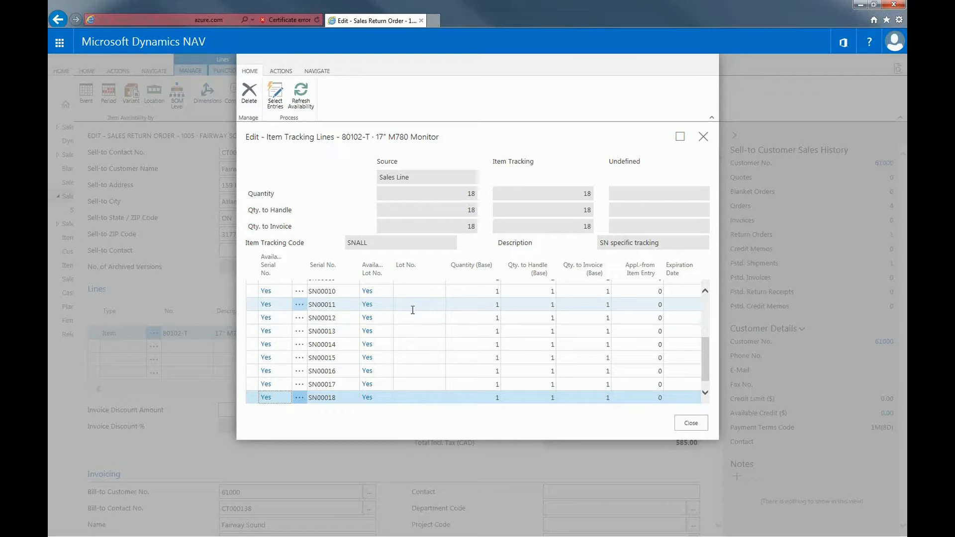
{"action": "left_click", "coordinate": [691, 423]}
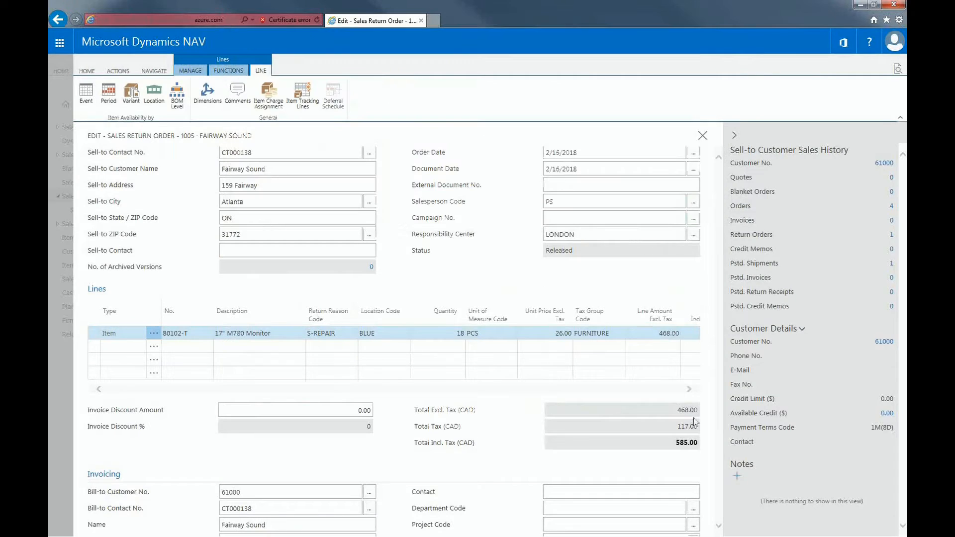
Create the return-related documents: purchase return order, purchase order and replacement sales order for the return vendor
{"action": "left_click", "coordinate": [115, 71]}
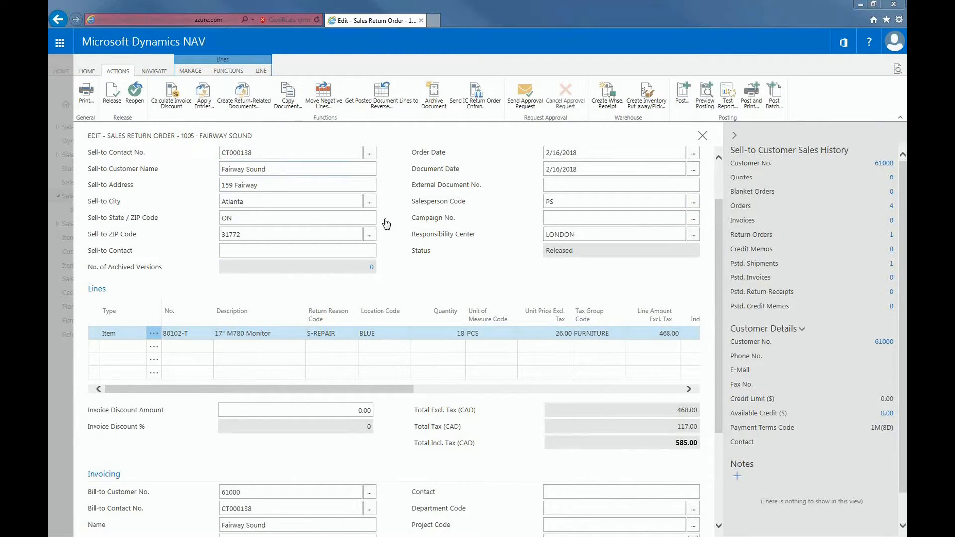
{"action": "left_click", "coordinate": [238, 99]}
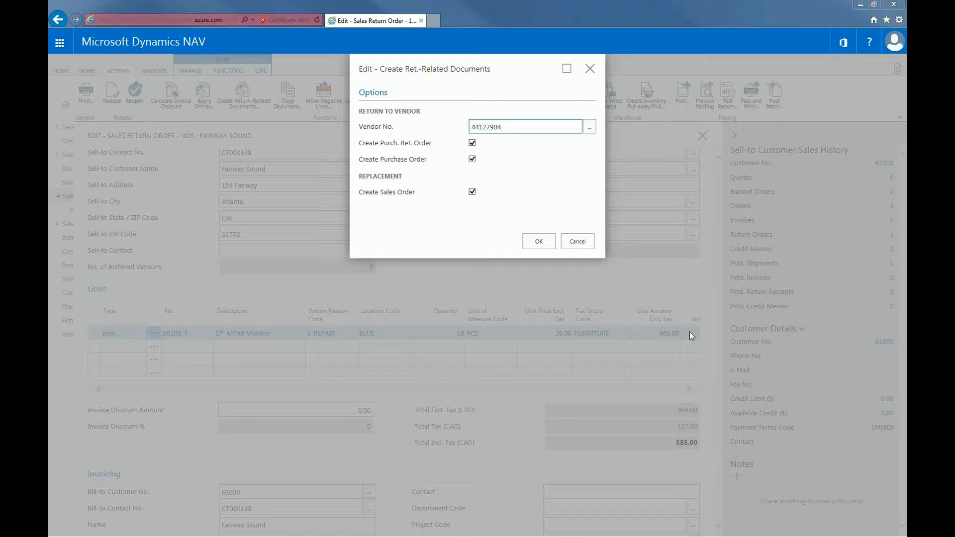
{"action": "key", "text": "Return"}
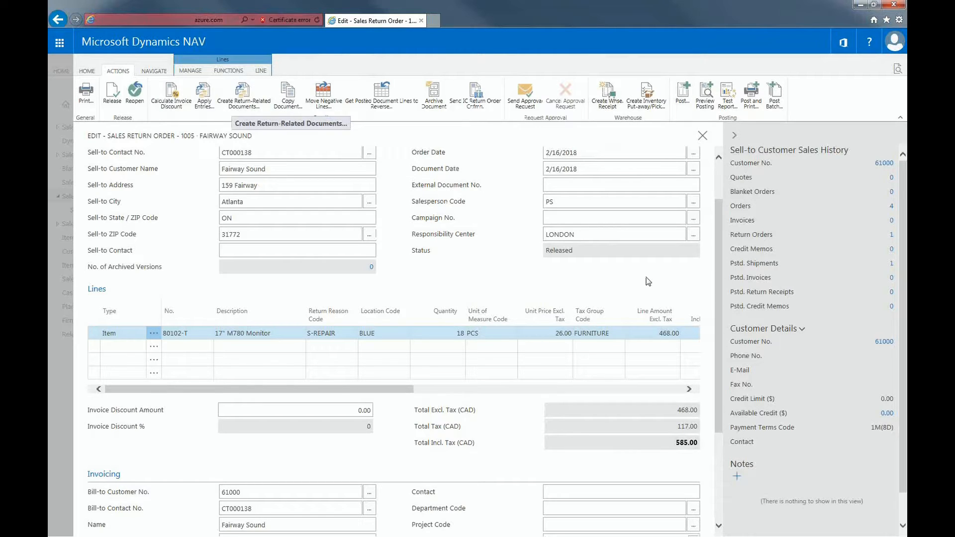
Open the Item Tracing page and set its serial number filter to SN-VENDOR0005
{"action": "left_click", "coordinate": [894, 71]}
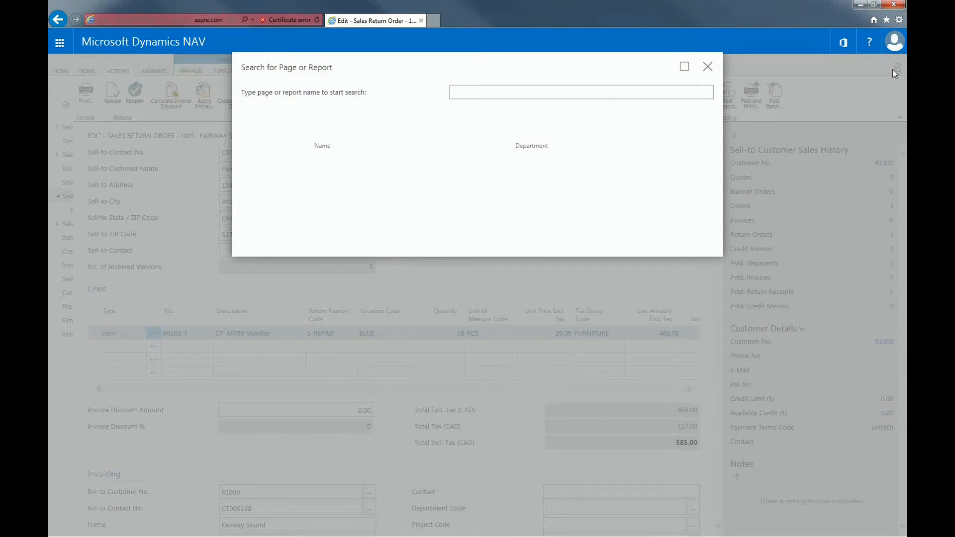
{"action": "type", "text": "item tracing"}
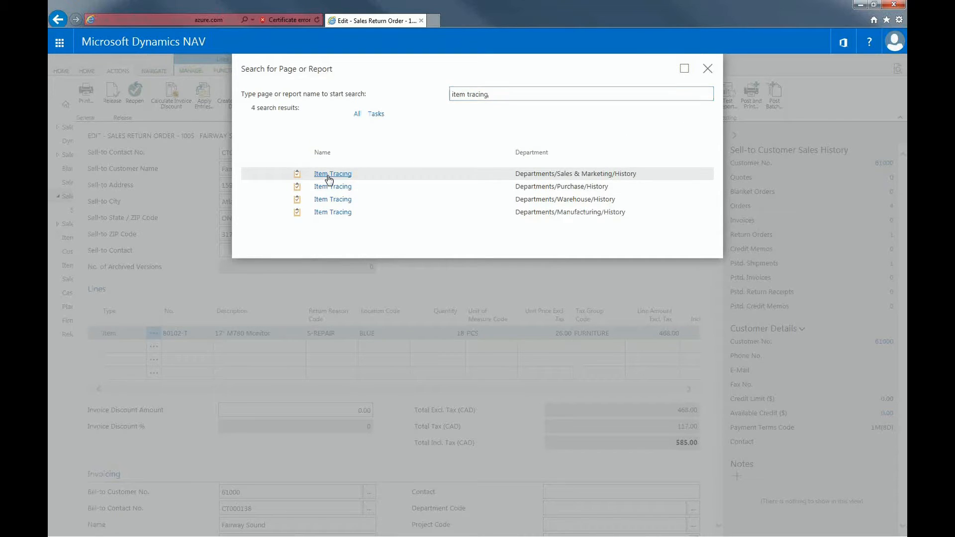
{"action": "left_click", "coordinate": [328, 174]}
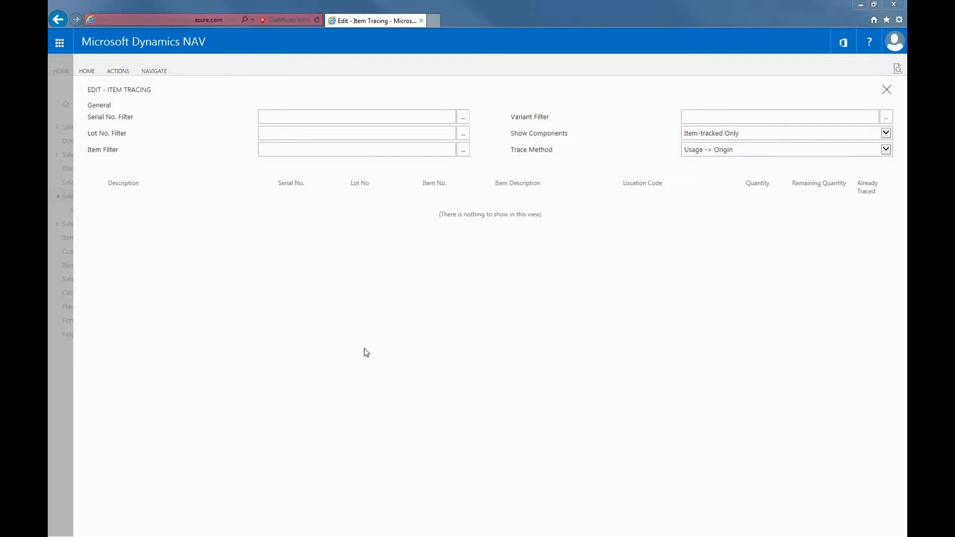
{"action": "left_click", "coordinate": [342, 106]}
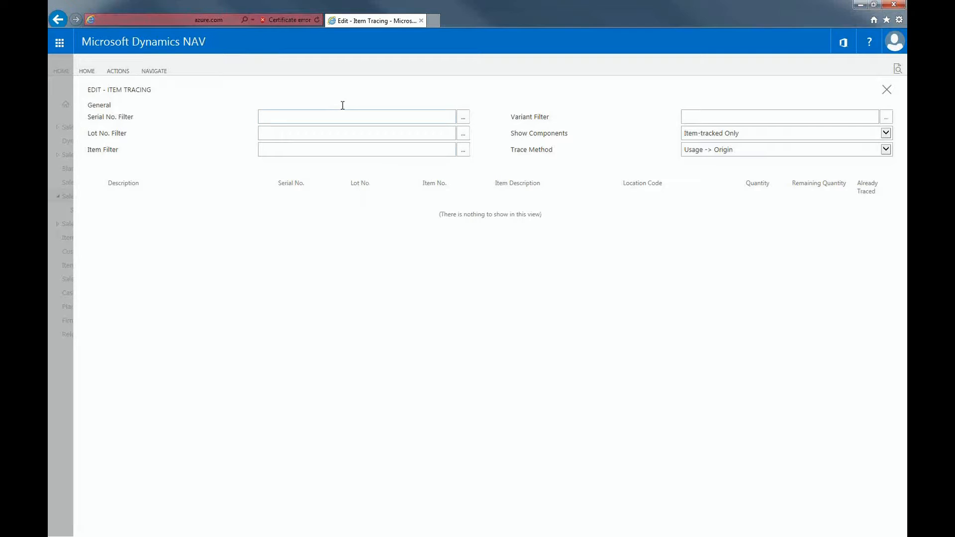
{"action": "key", "text": "ctrl+v"}
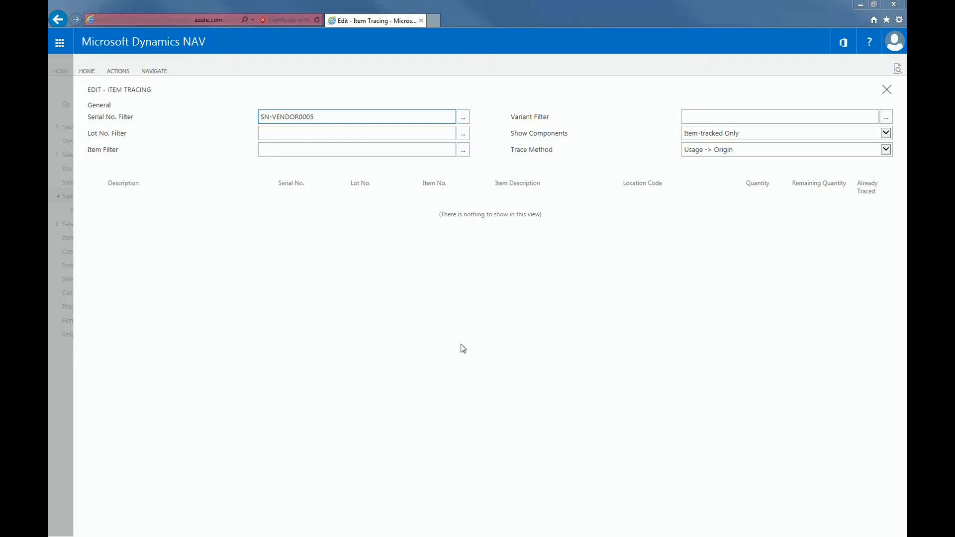
Run the trace with Show Components Item-tracked Only and Trace Method Usage -> Origin
{"action": "left_click", "coordinate": [794, 141]}
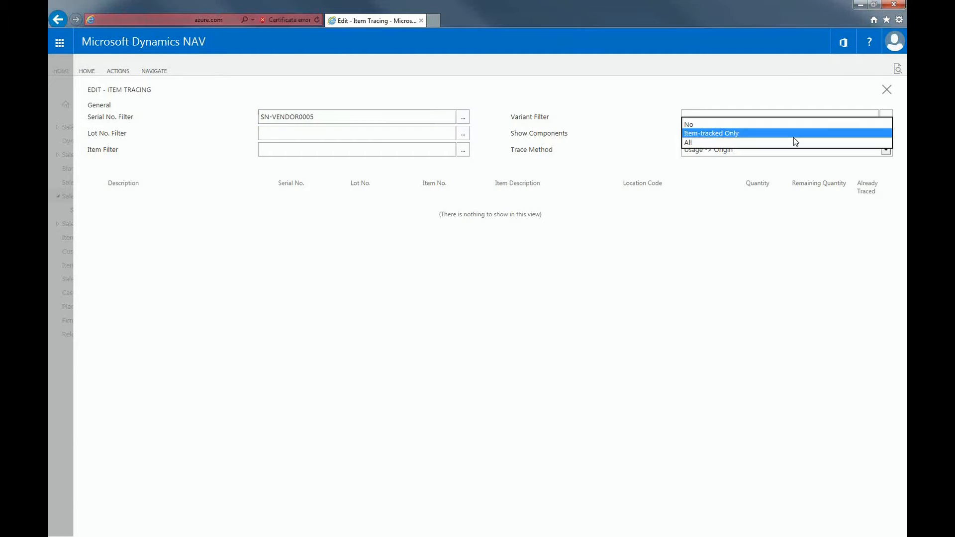
{"action": "left_click", "coordinate": [792, 172]}
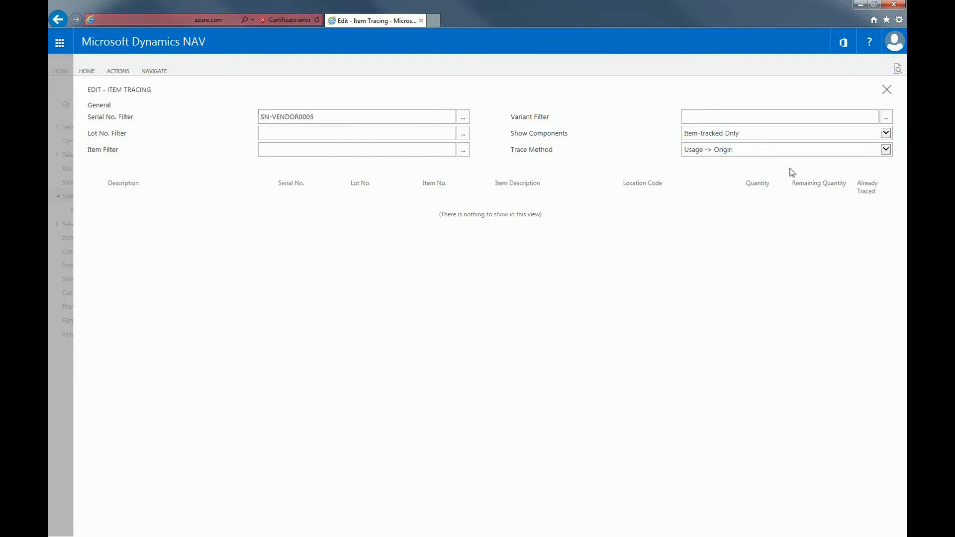
{"action": "left_click", "coordinate": [792, 149]}
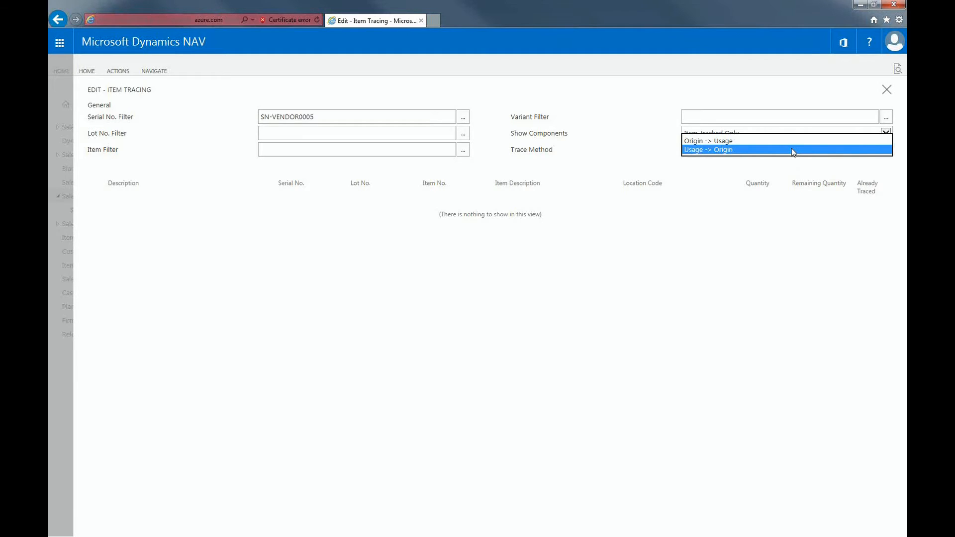
{"action": "left_click", "coordinate": [744, 153]}
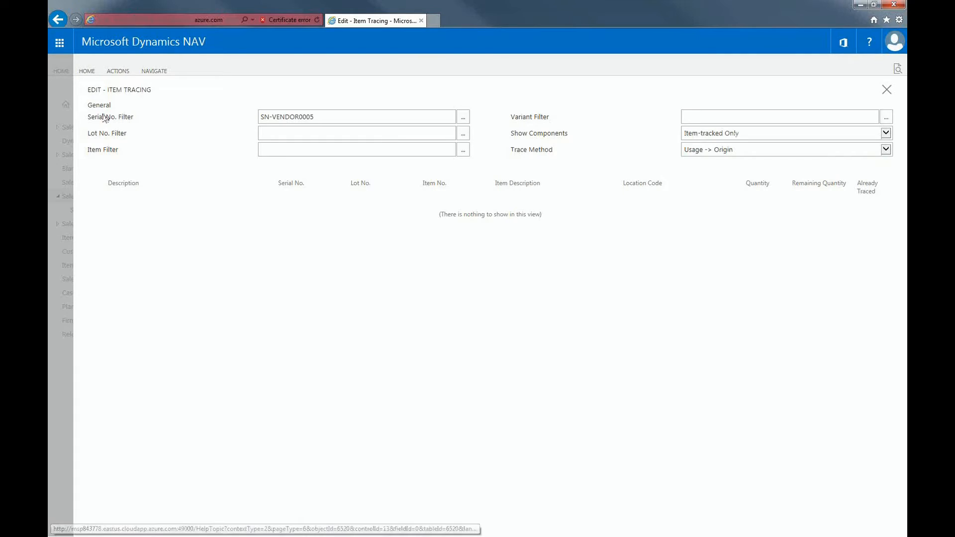
{"action": "left_click", "coordinate": [86, 73]}
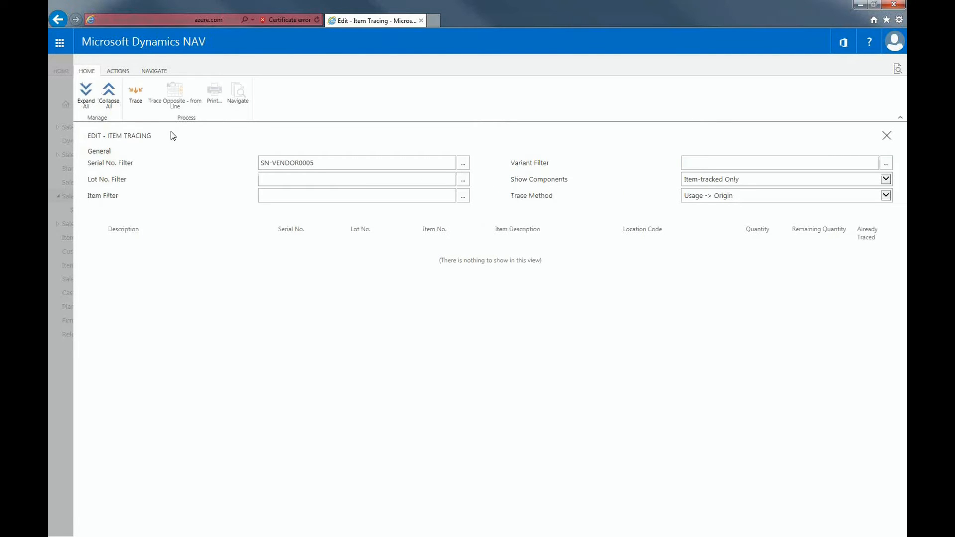
{"action": "left_click", "coordinate": [141, 106]}
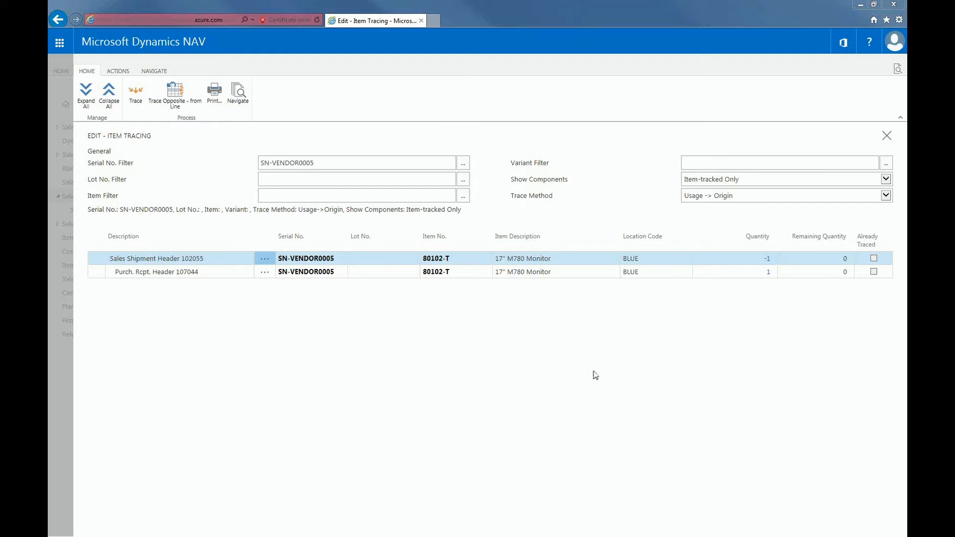
Set the Trace Method to Origin -> Usage and run the trace again
{"action": "left_click", "coordinate": [765, 199]}
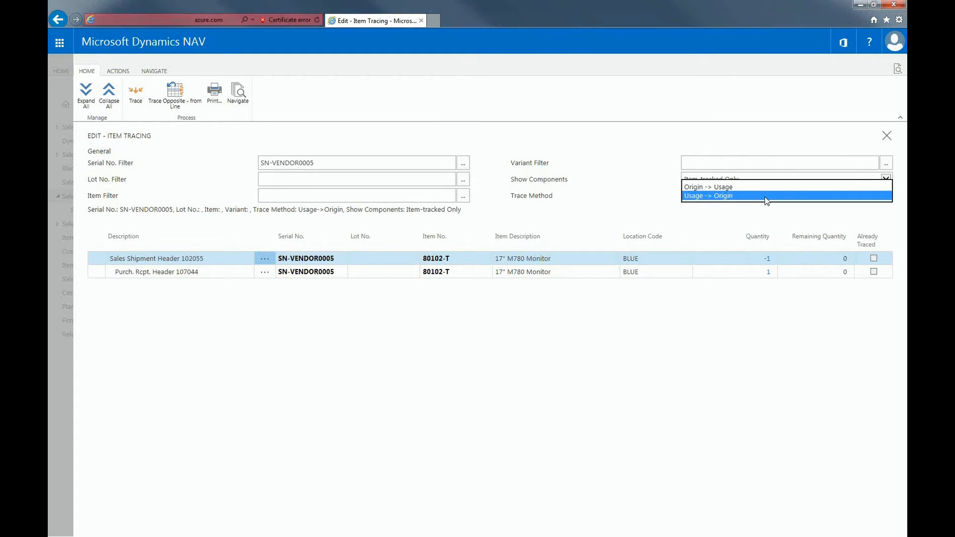
{"action": "left_click", "coordinate": [721, 189]}
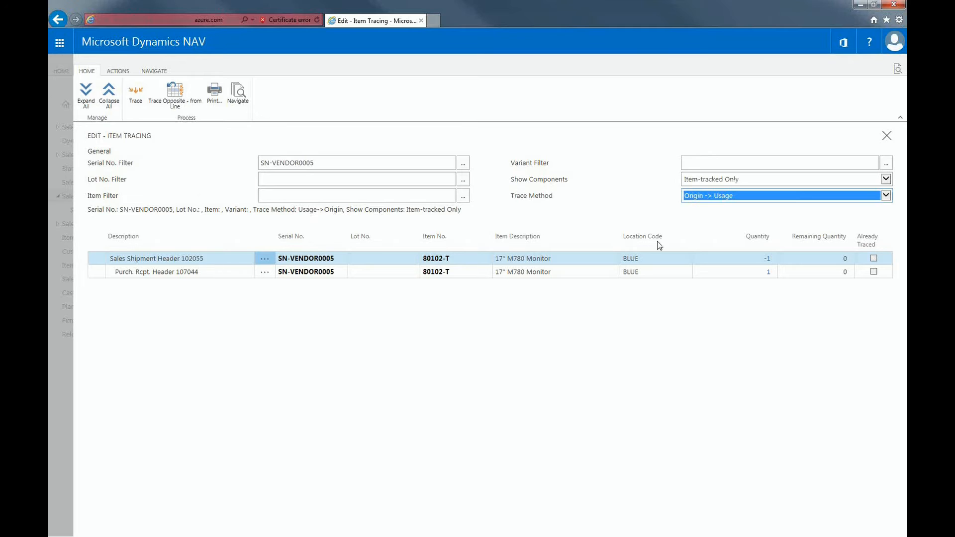
{"action": "left_click", "coordinate": [136, 94]}
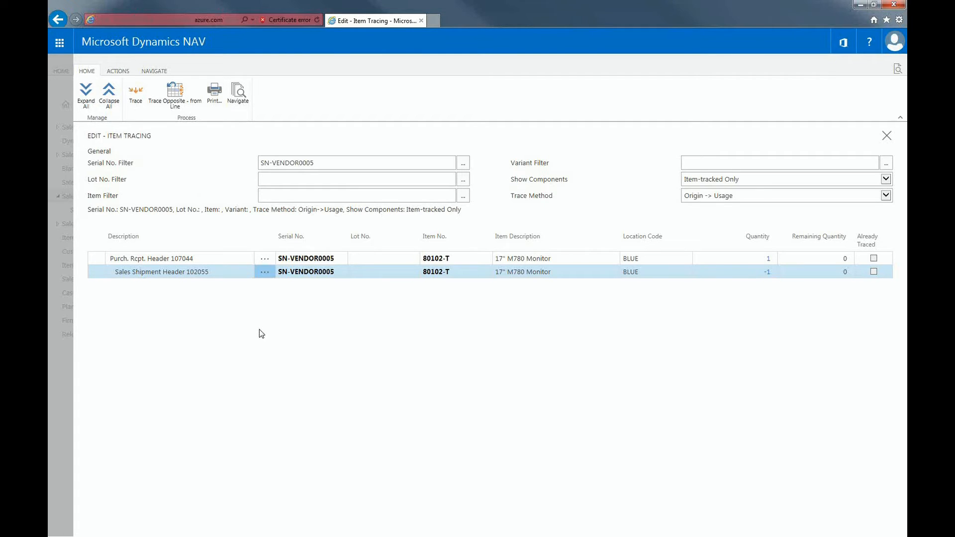
Open Navigate for the selected sales shipment trace line
{"action": "left_click", "coordinate": [116, 71]}
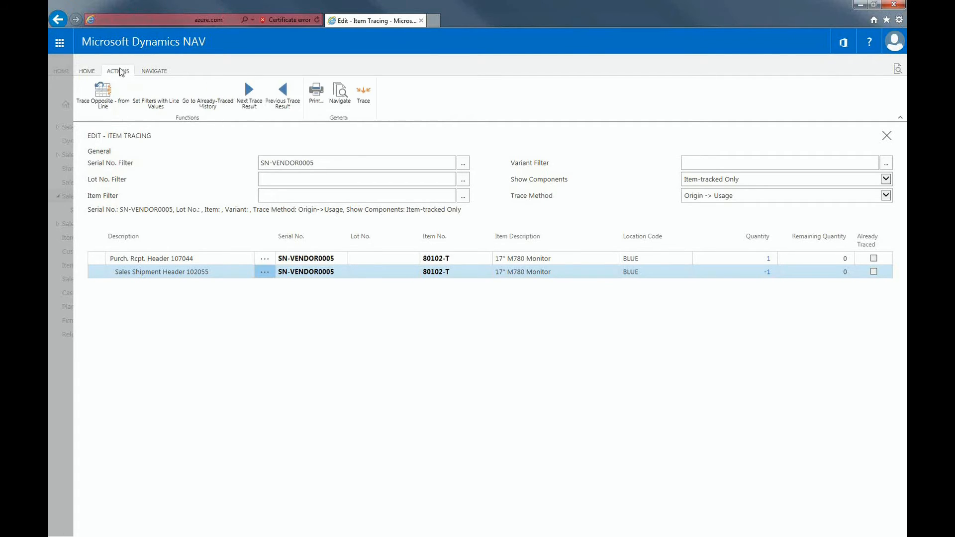
{"action": "left_click", "coordinate": [340, 98]}
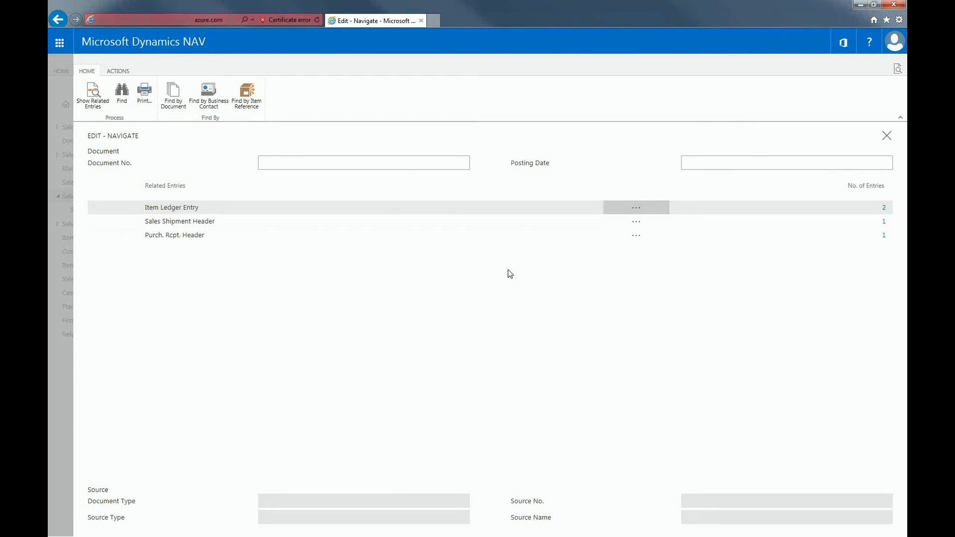
Open a new Navigate page and find related entries by item reference for serial number SN-VENDOR0005
{"action": "left_click", "coordinate": [898, 69]}
{"action": "type", "text": "navigat"}
{"action": "type", "text": "e"}
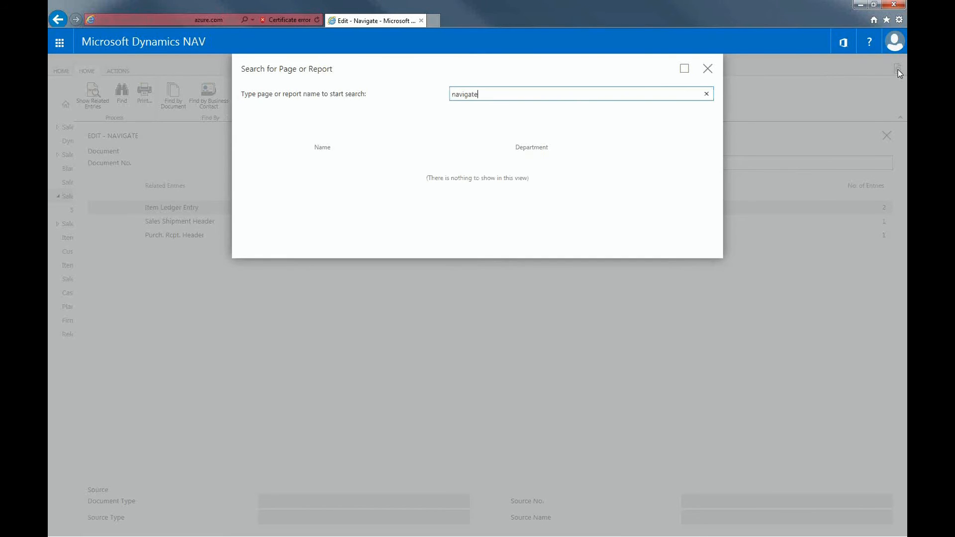
{"action": "left_click", "coordinate": [343, 174]}
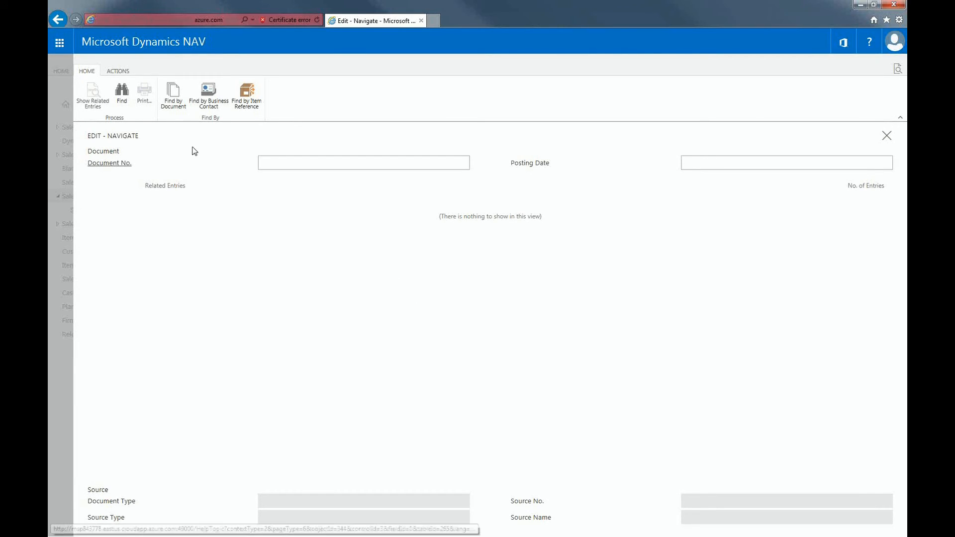
{"action": "left_click", "coordinate": [237, 103]}
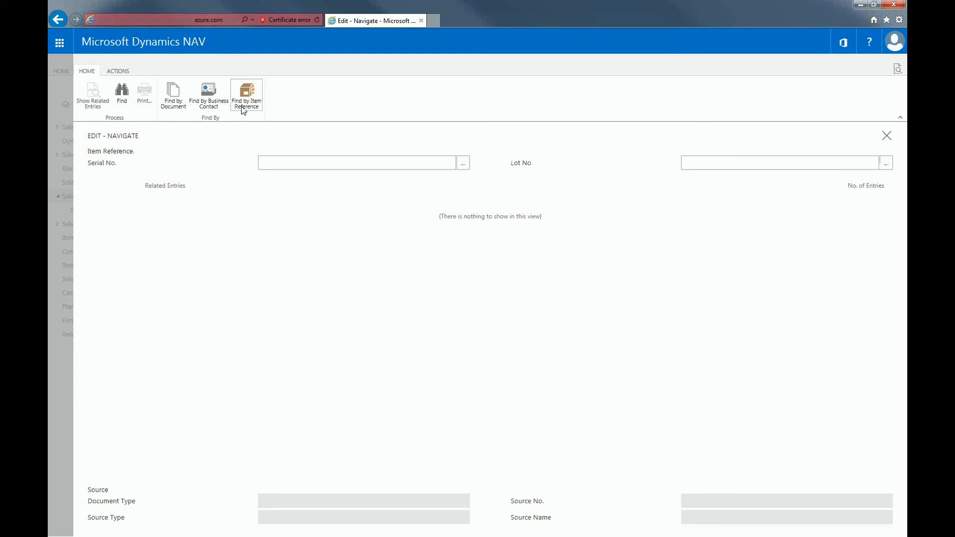
{"action": "left_click", "coordinate": [296, 164]}
{"action": "key", "text": "ctrl+v"}
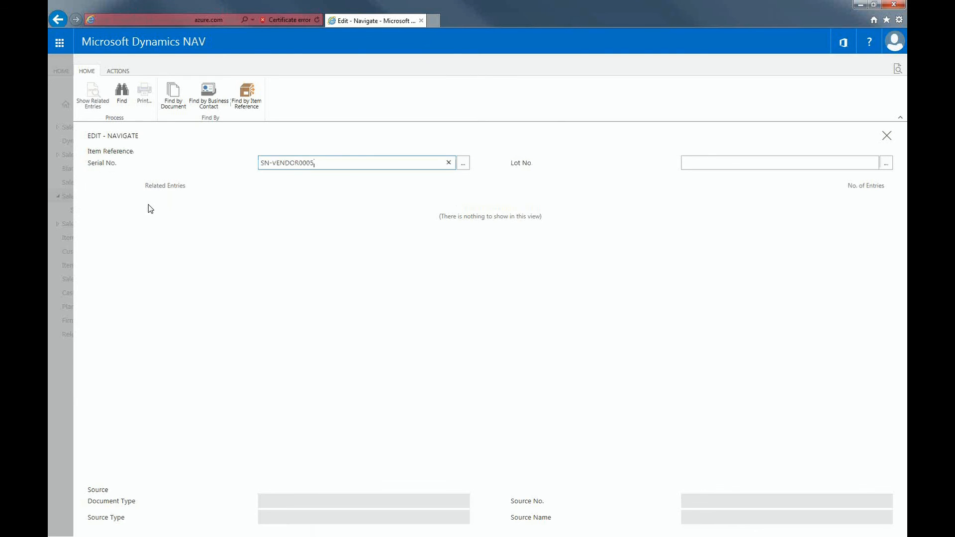
{"action": "left_click", "coordinate": [118, 103]}
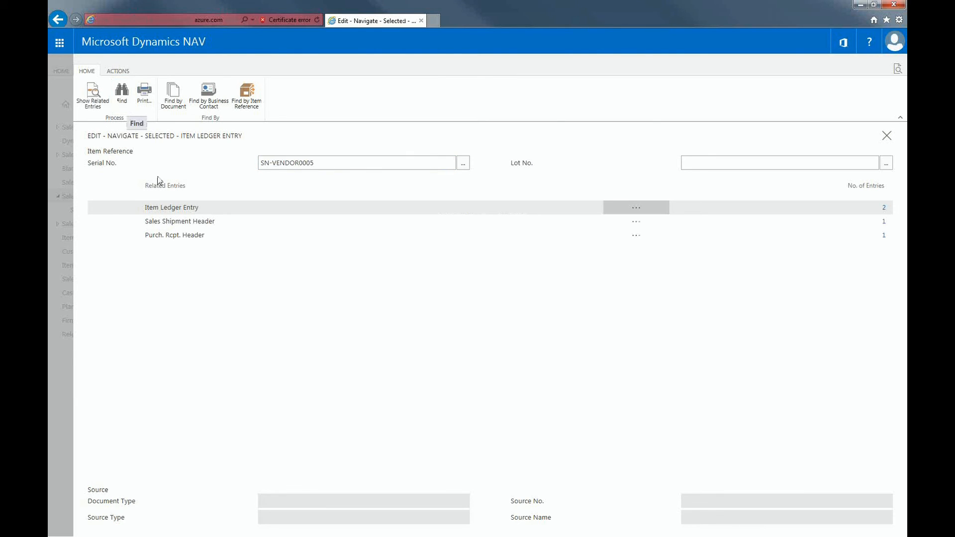